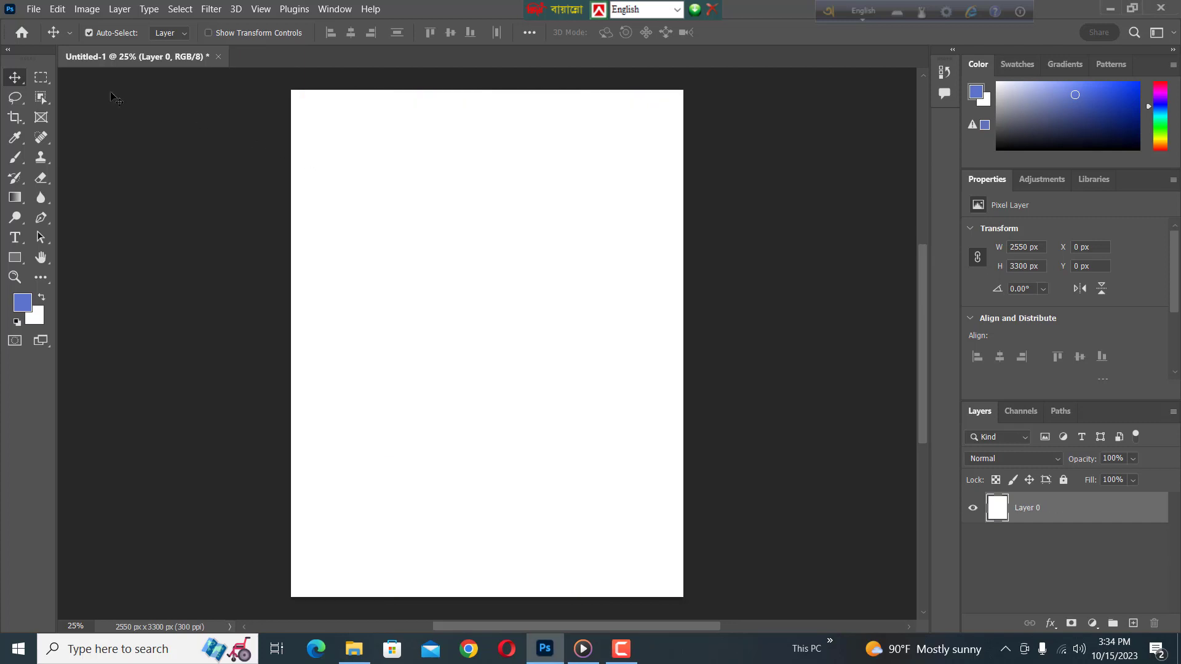
Step: Open Contact Sheet II and switch the image source to Files, then back to Folder
left_click(37, 9)
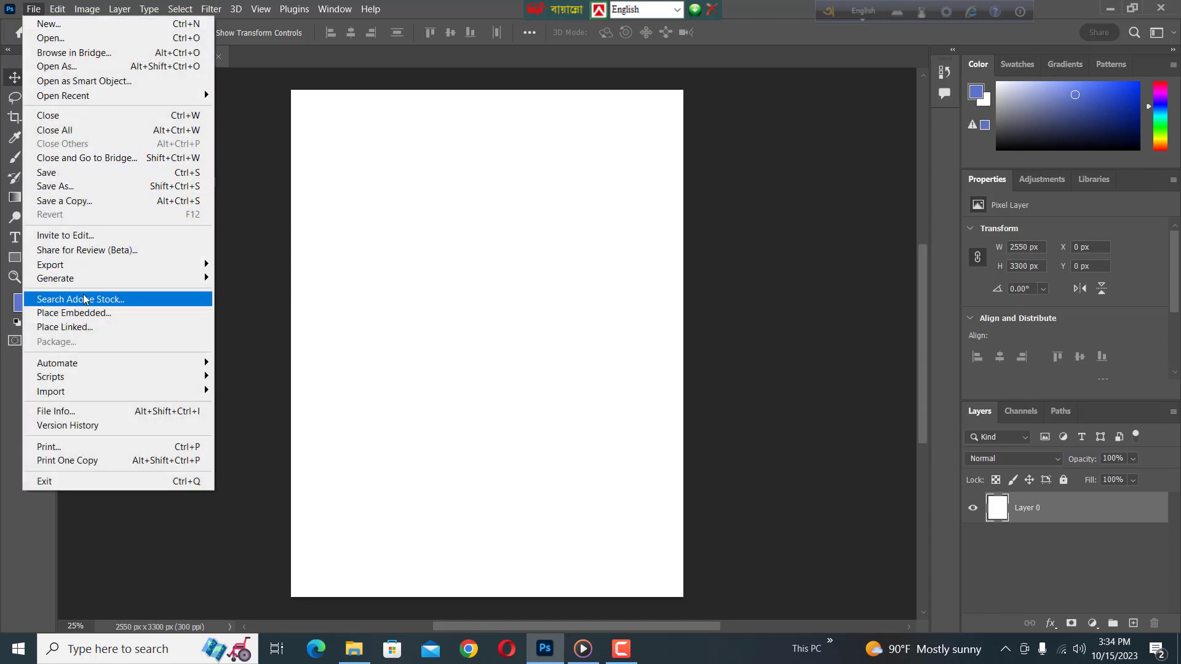
mouse_move(57, 363)
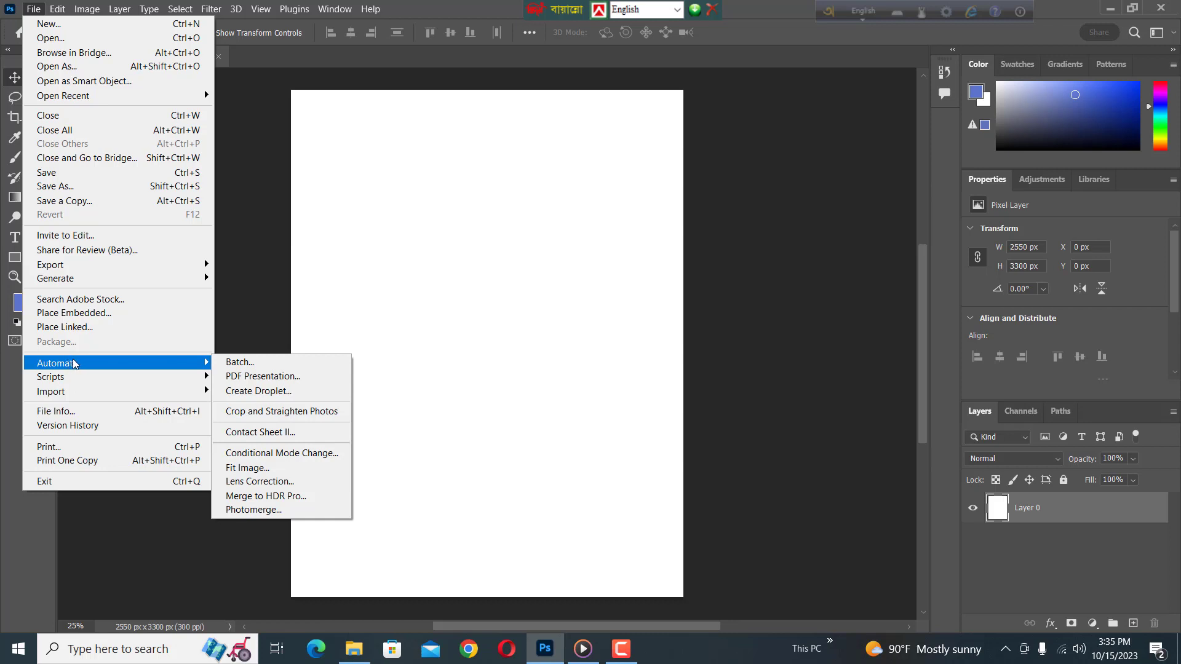
left_click(267, 431)
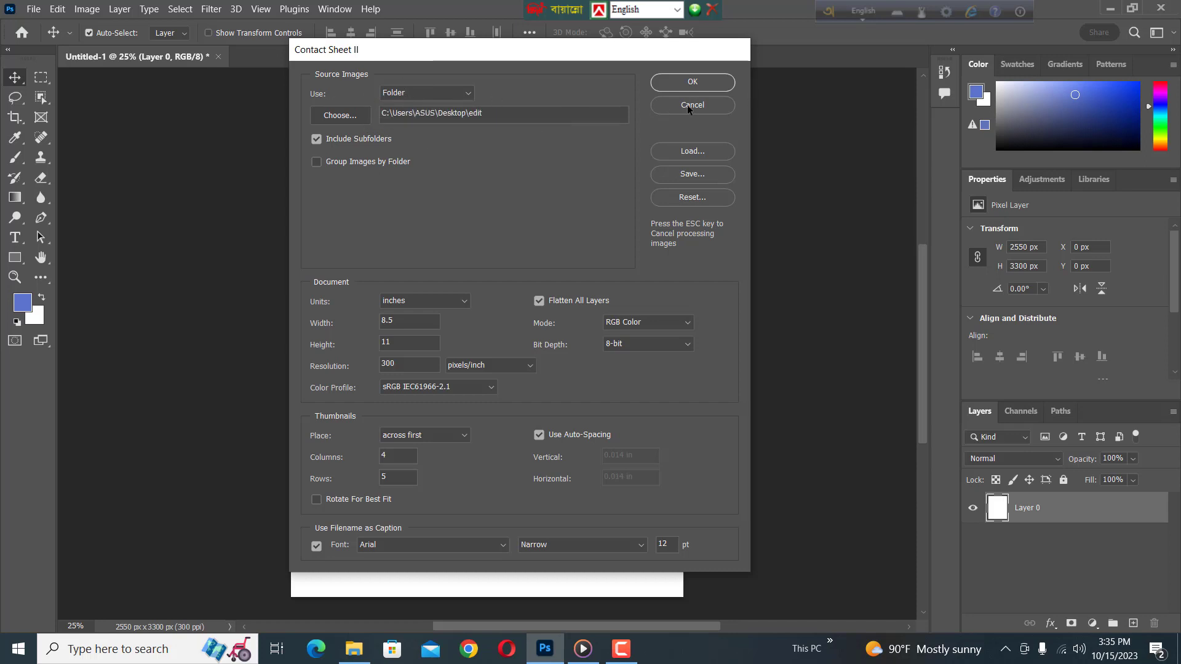
left_click(466, 93)
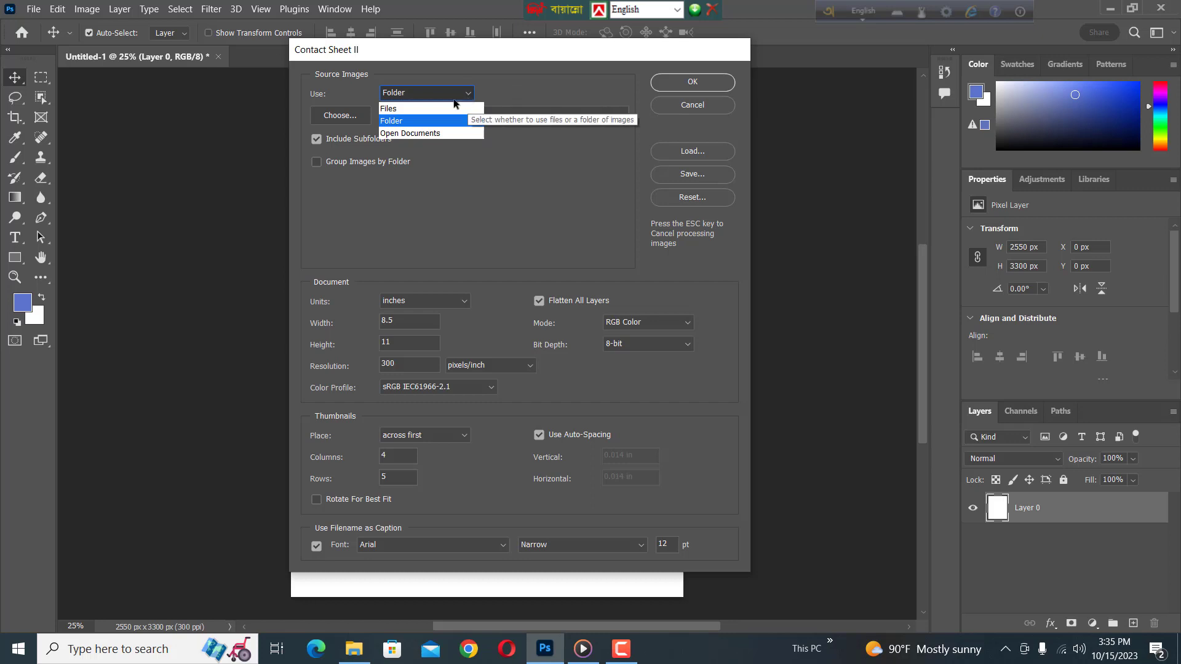
left_click(392, 109)
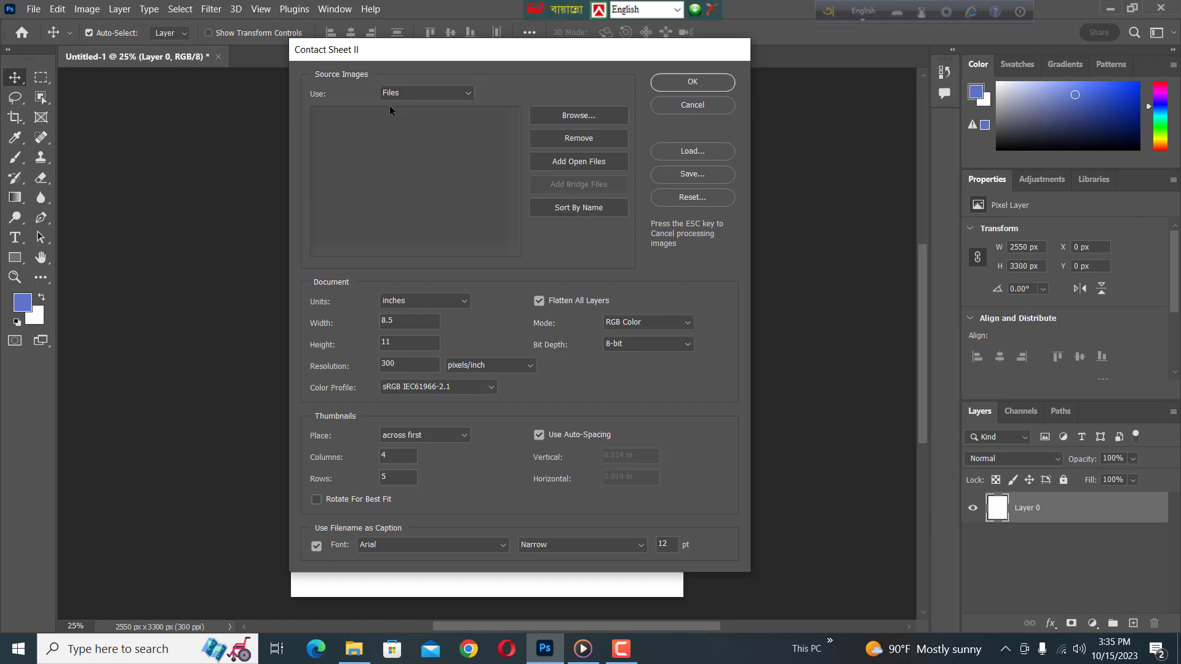
left_click(466, 94)
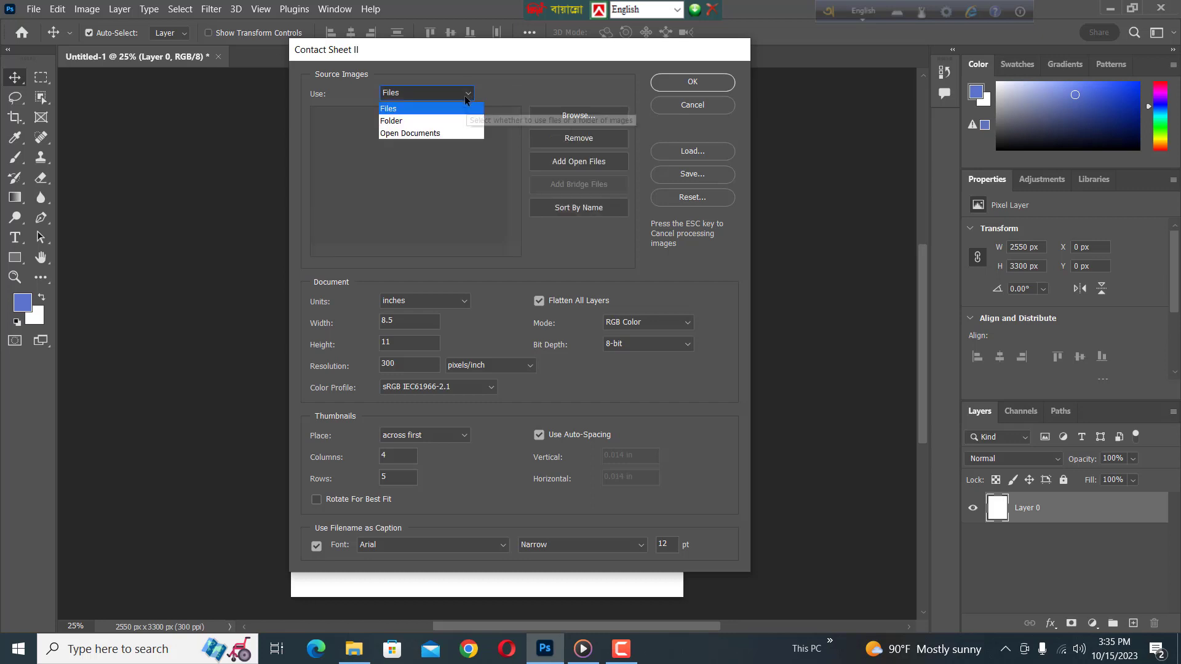
left_click(393, 121)
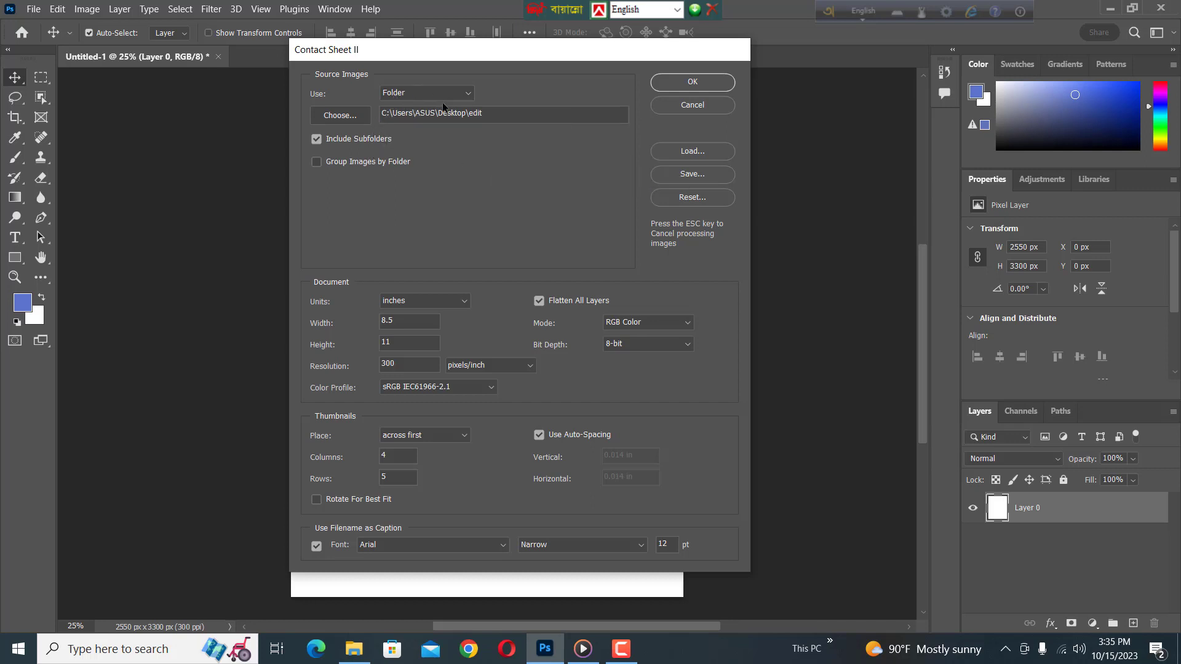
Step: Cancel Contact Sheet II, check the edit folder's 20 photos in File Explorer, then return to Photoshop
left_click(703, 105)
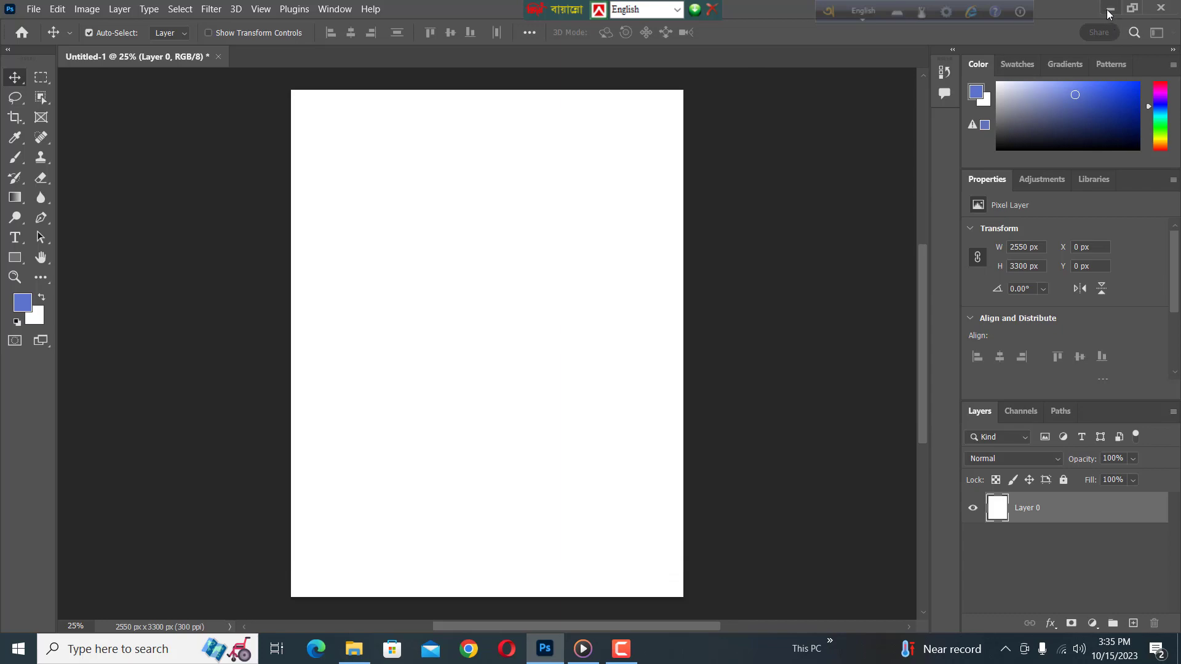
left_click(1109, 10)
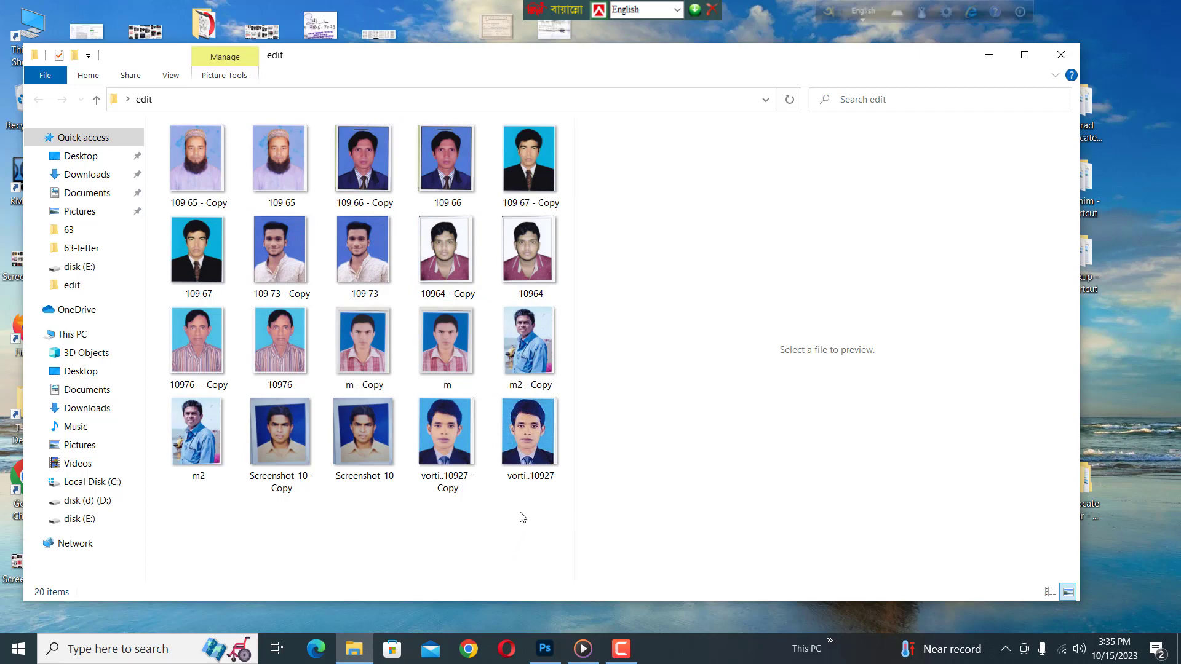
left_click(544, 648)
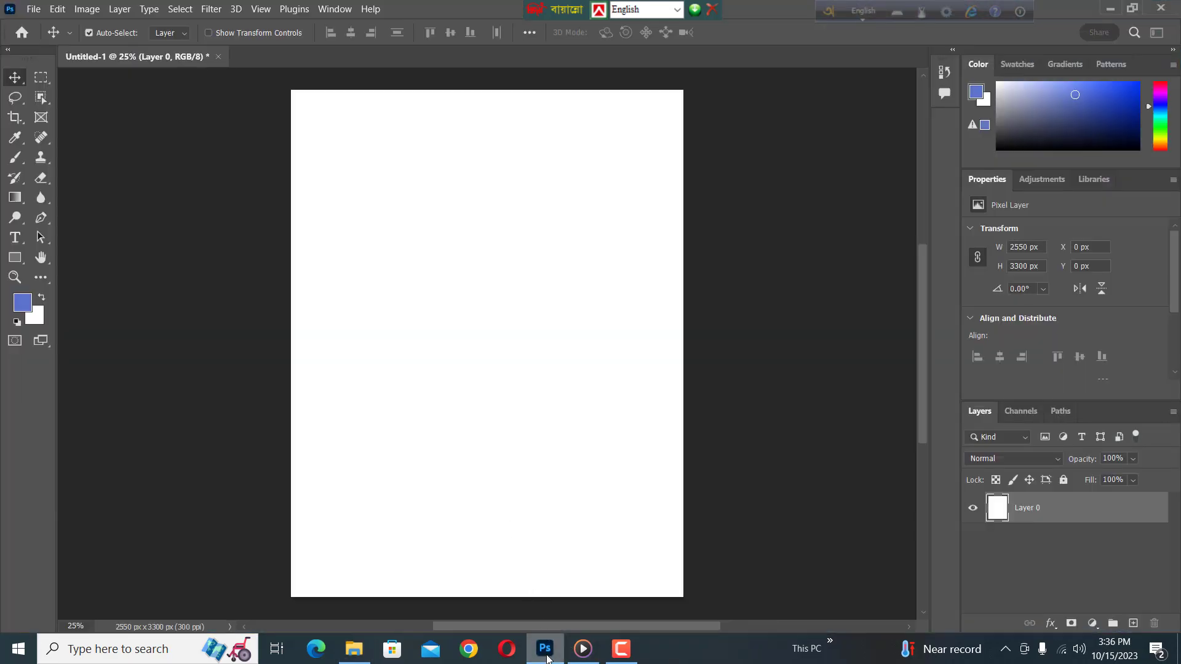
Step: Reopen Contact Sheet II and choose the Desktop's edit folder as the image source
left_click(34, 9)
mouse_move(57, 363)
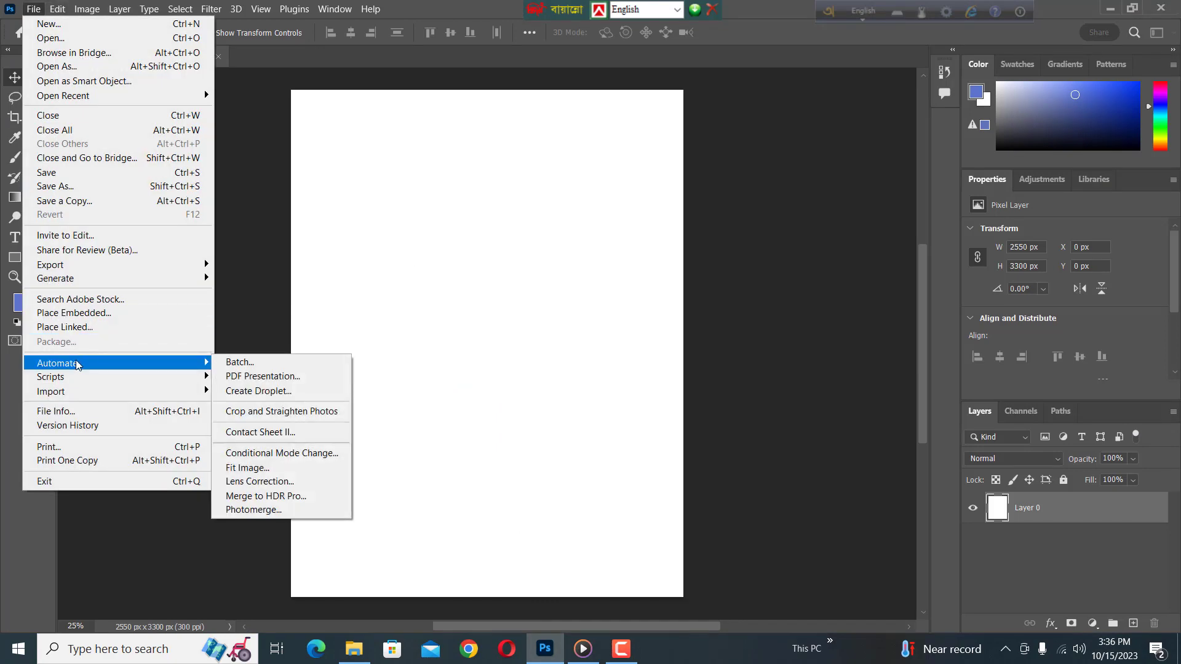
left_click(260, 433)
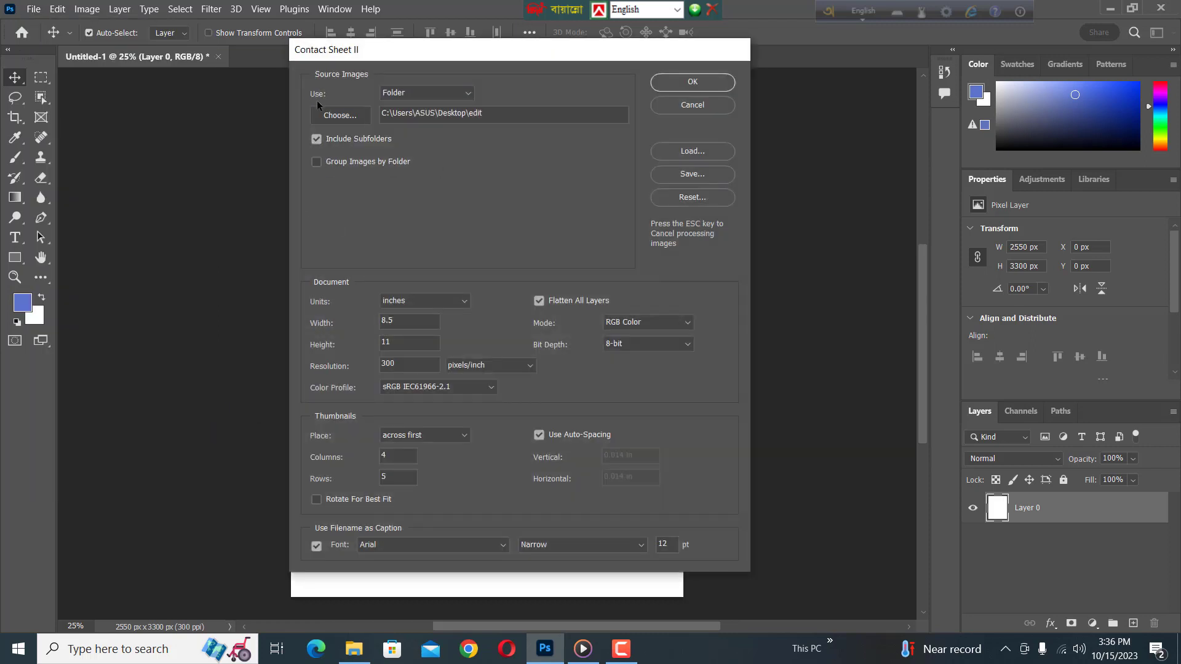
left_click(335, 117)
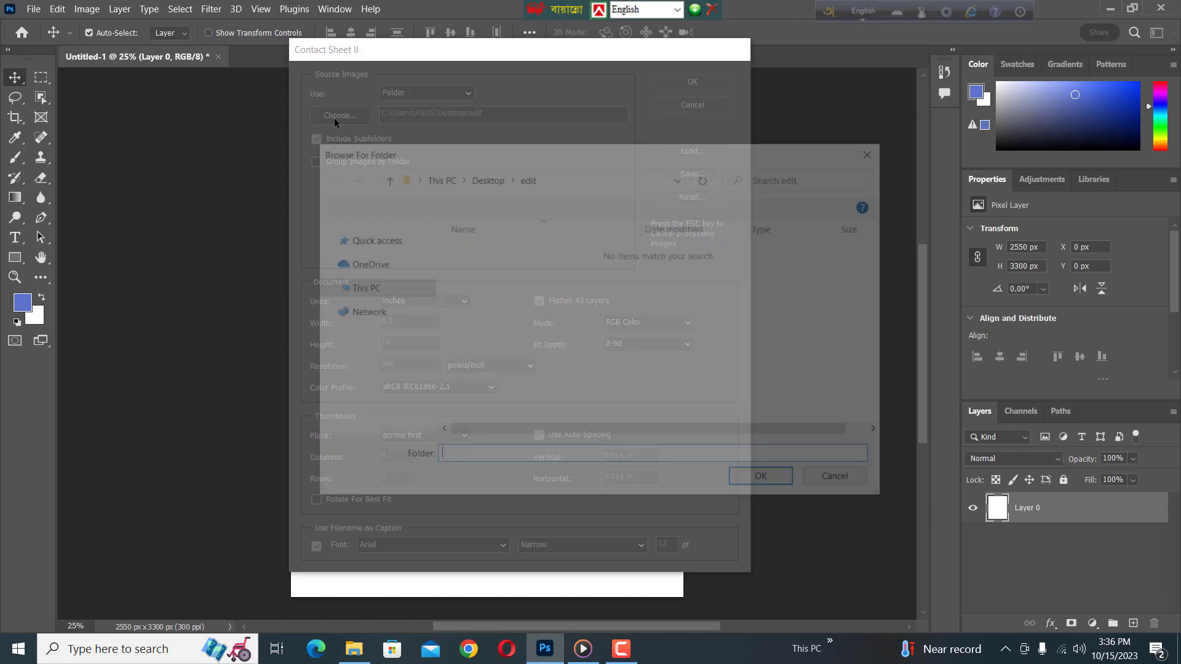
scroll(423, 268, "up", 2)
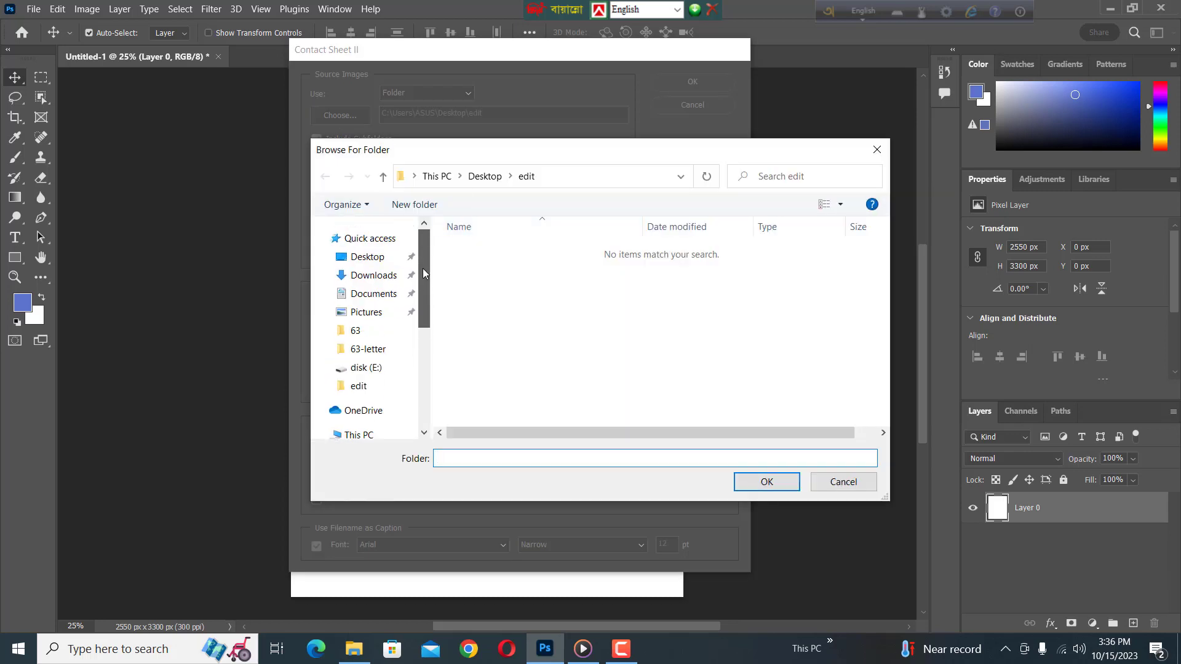
left_click(364, 263)
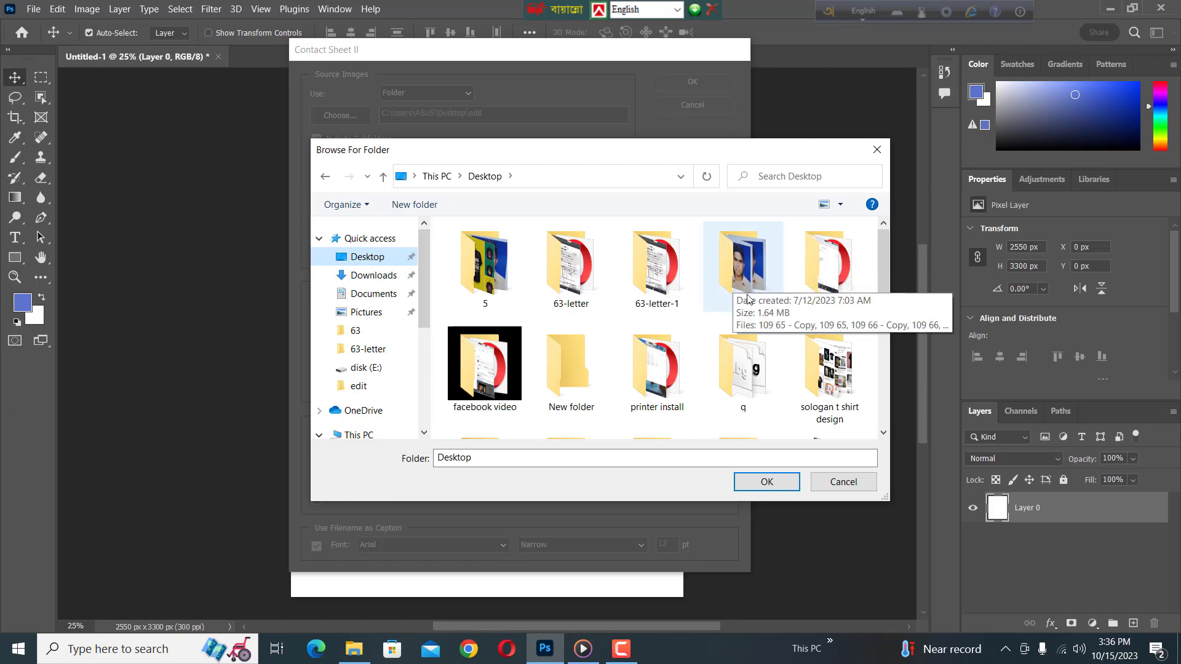
left_click(740, 269)
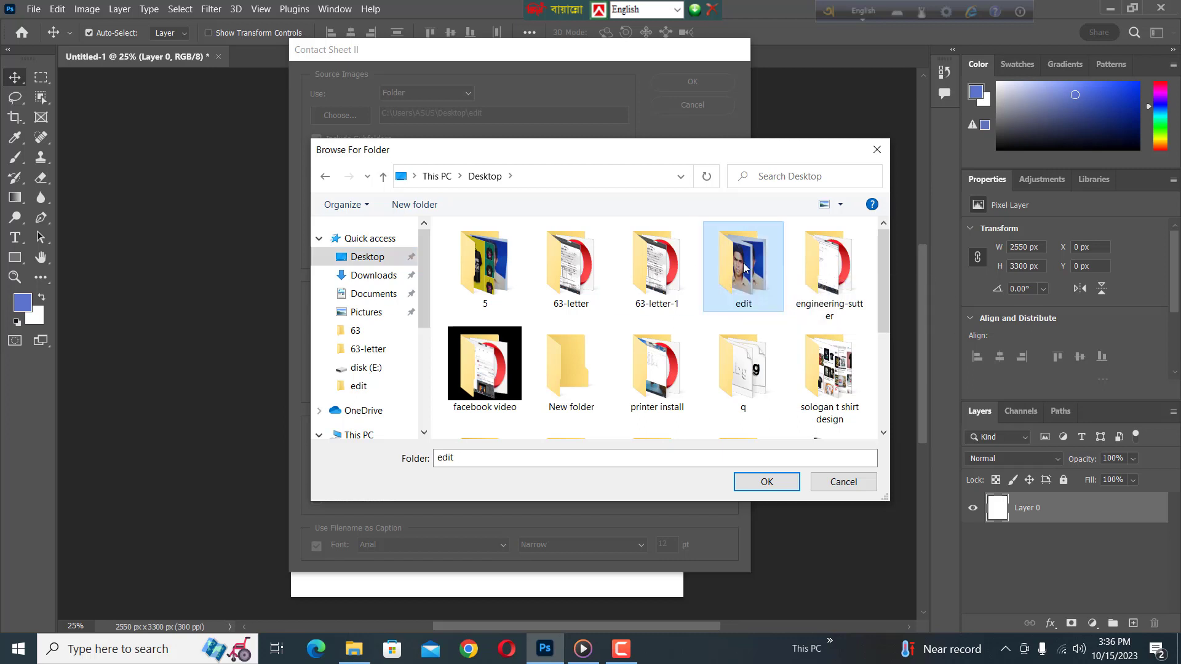
left_click(755, 479)
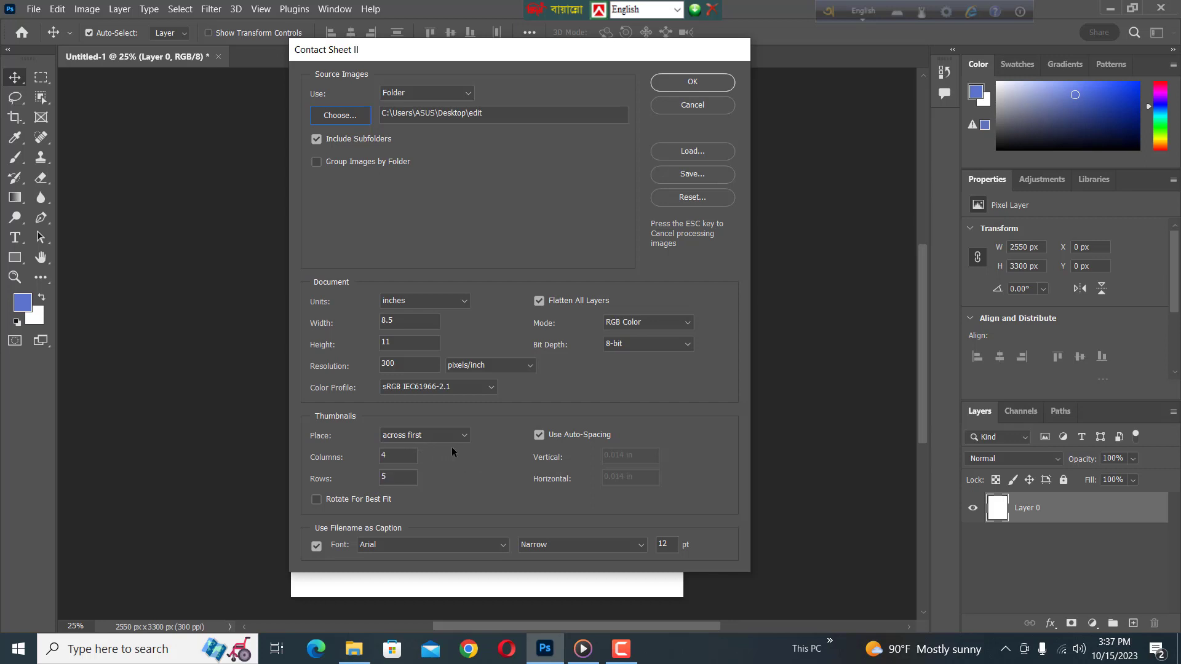
left_click(464, 436)
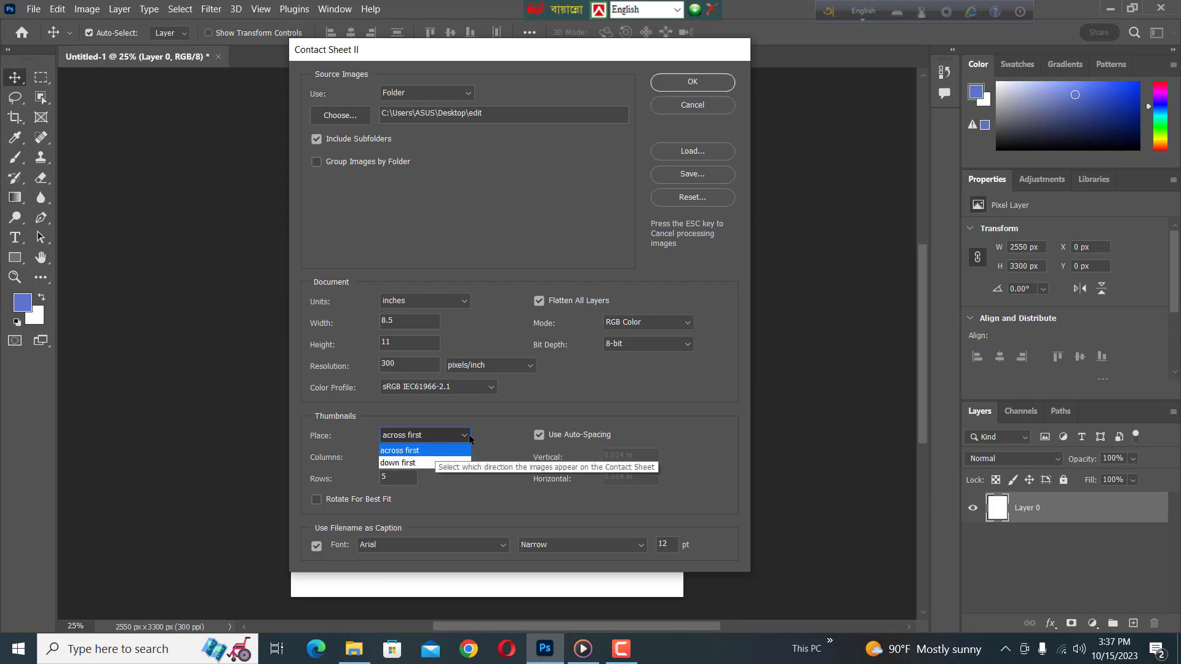
left_click(466, 436)
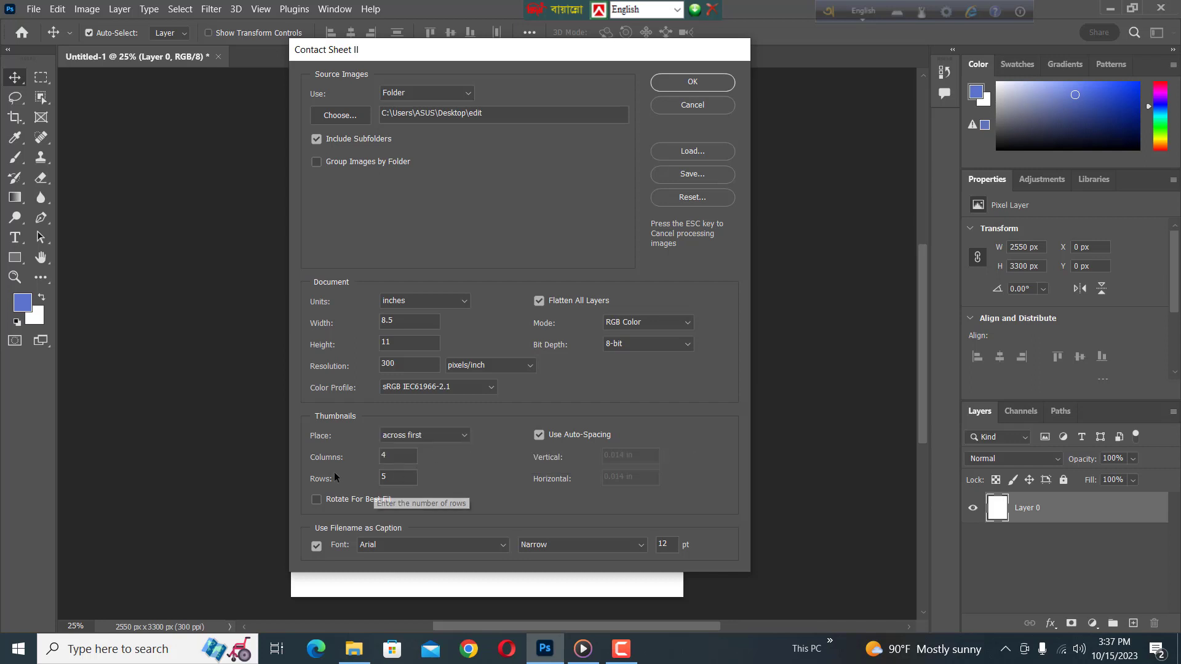
key("Tab")
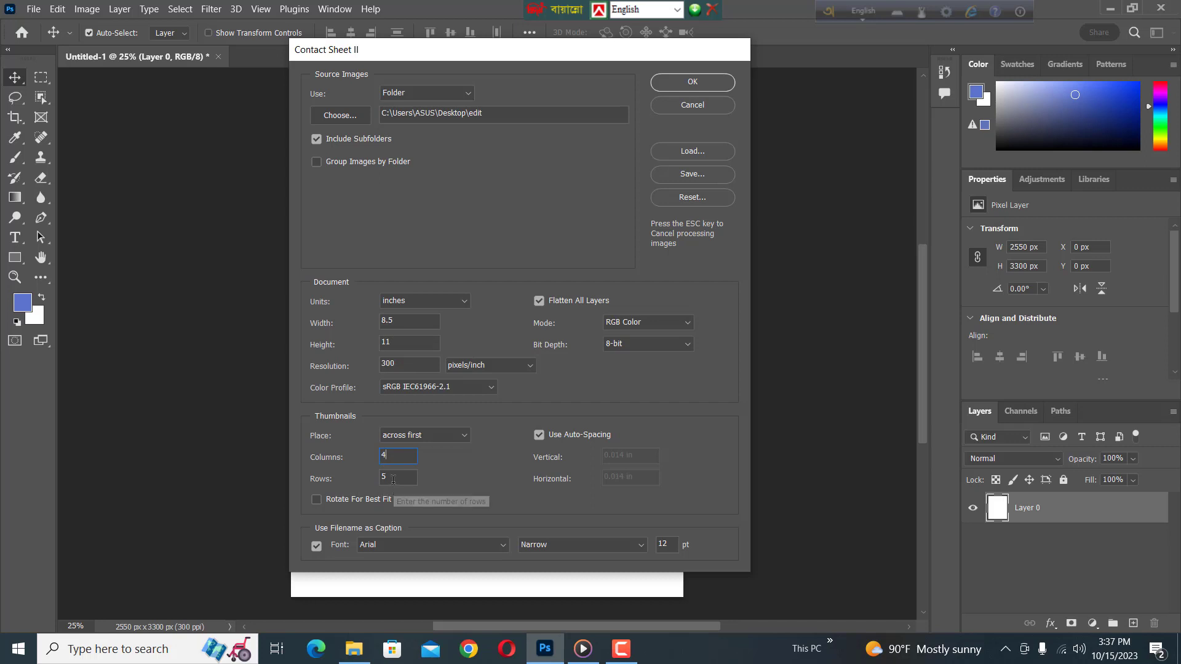
left_click(394, 479)
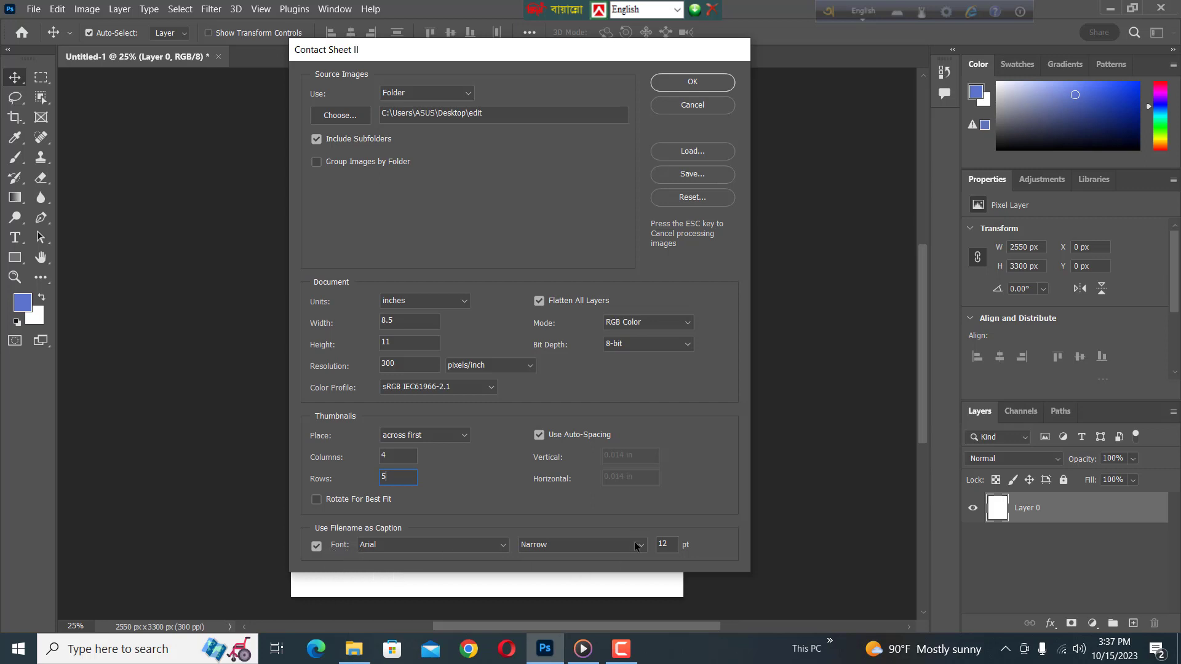
Step: Confirm Contact Sheet II to build ContactSheet-001, a 4 × 5 grid of file-name-captioned photos
left_click(679, 84)
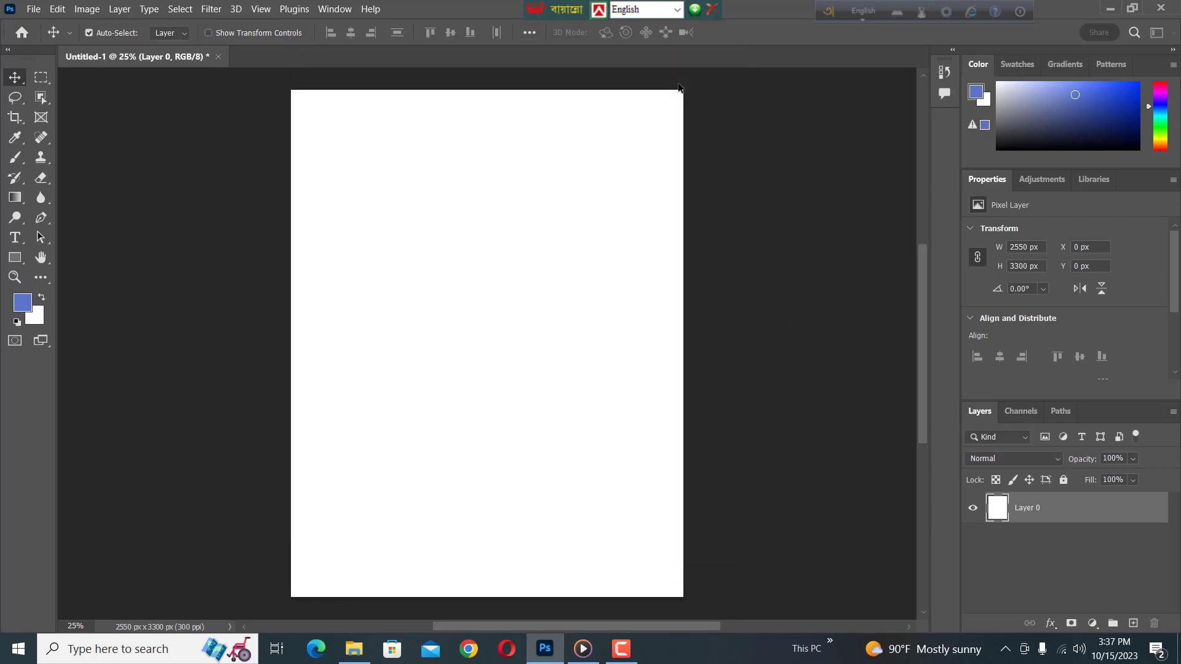